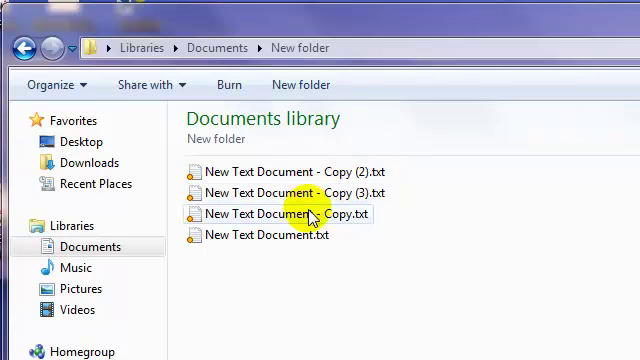
- Box-select the four .txt files and bring up their context menu
left_click_drag(349, 257, 300, 174)
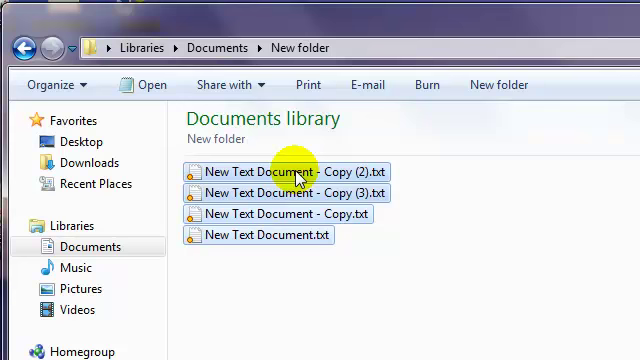
right_click(247, 196)
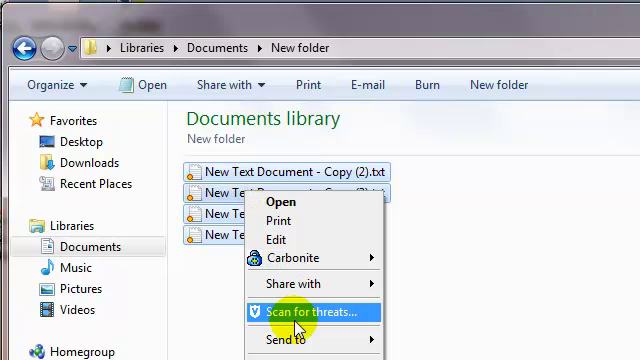
mouse_move(300, 340)
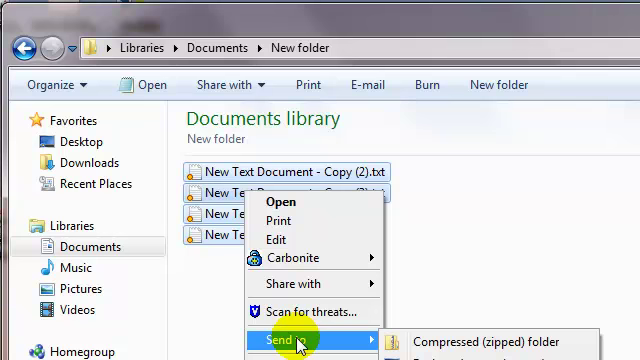
- Compress the selected files into a zip archive named test.zip
left_click(460, 344)
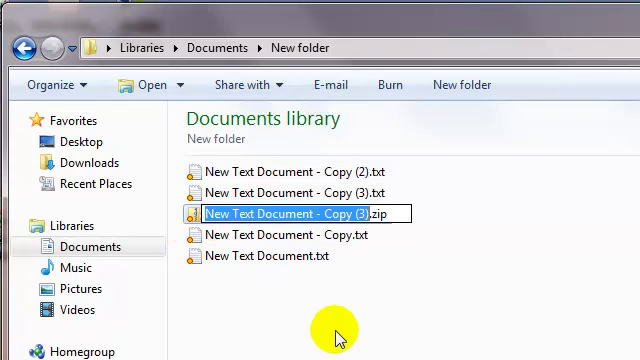
type("ters")
key("BackSpace")
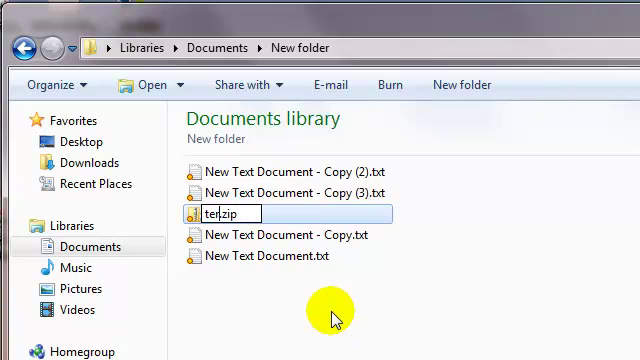
key("BackSpace")
type("st")
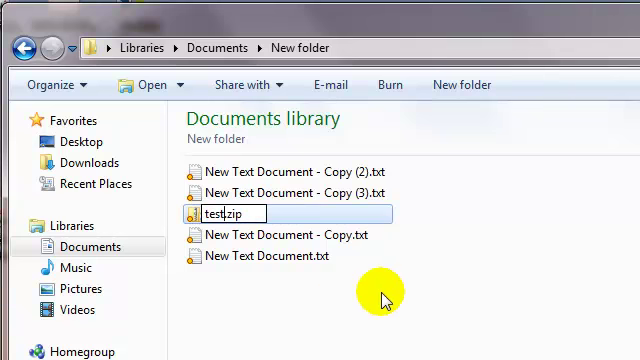
key("Return")
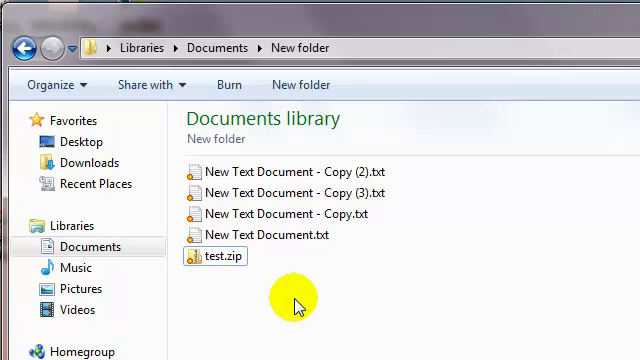
- Open test.zip to check its four text files, then return to New folder
left_click(290, 241)
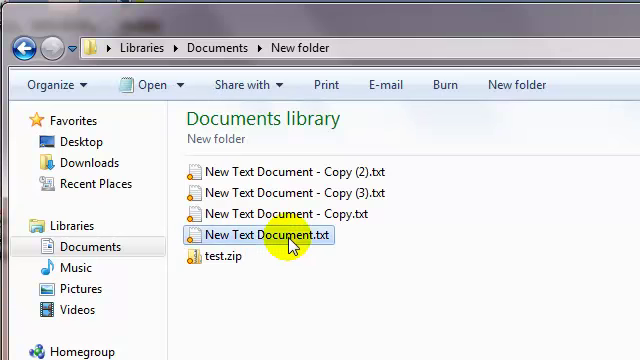
double_click(228, 257)
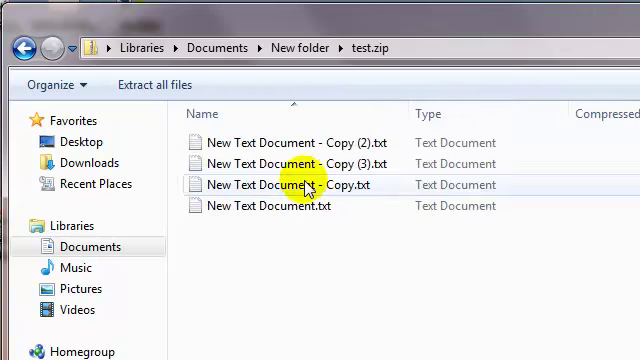
left_click(300, 48)
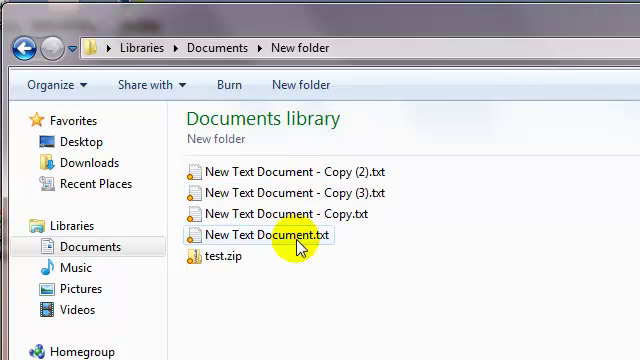
- Reopen test.zip to view its contents again, then reselect it in New folder
left_click(222, 258)
double_click(222, 258)
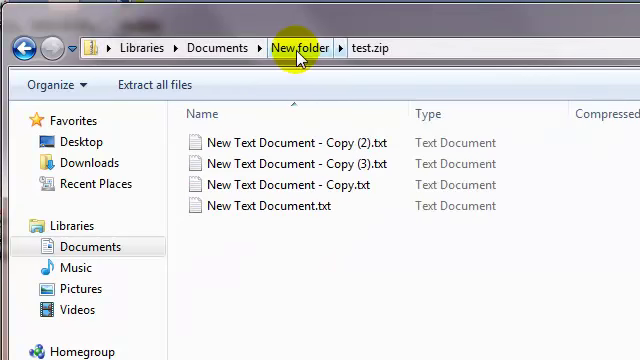
left_click(300, 48)
left_click(222, 258)
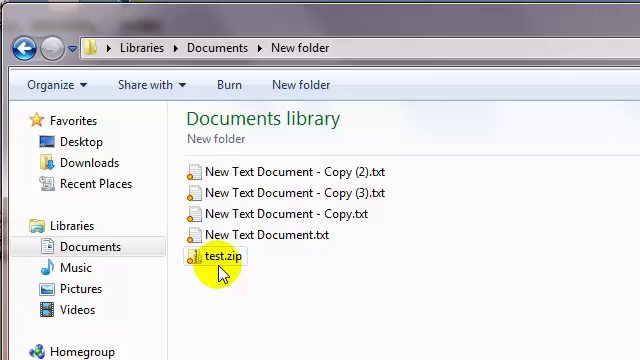